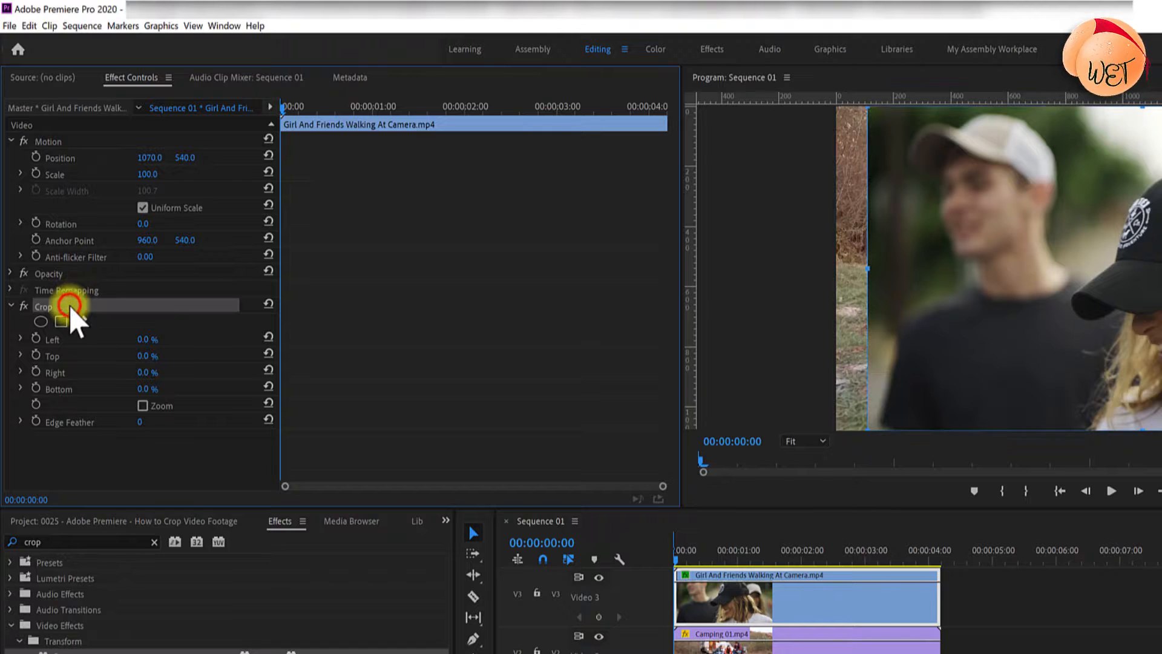
Crop 45% off the left of the Girl And Friends Walking At Camera clip and lock the Video 3 track.
drag(145, 340, 220, 347)
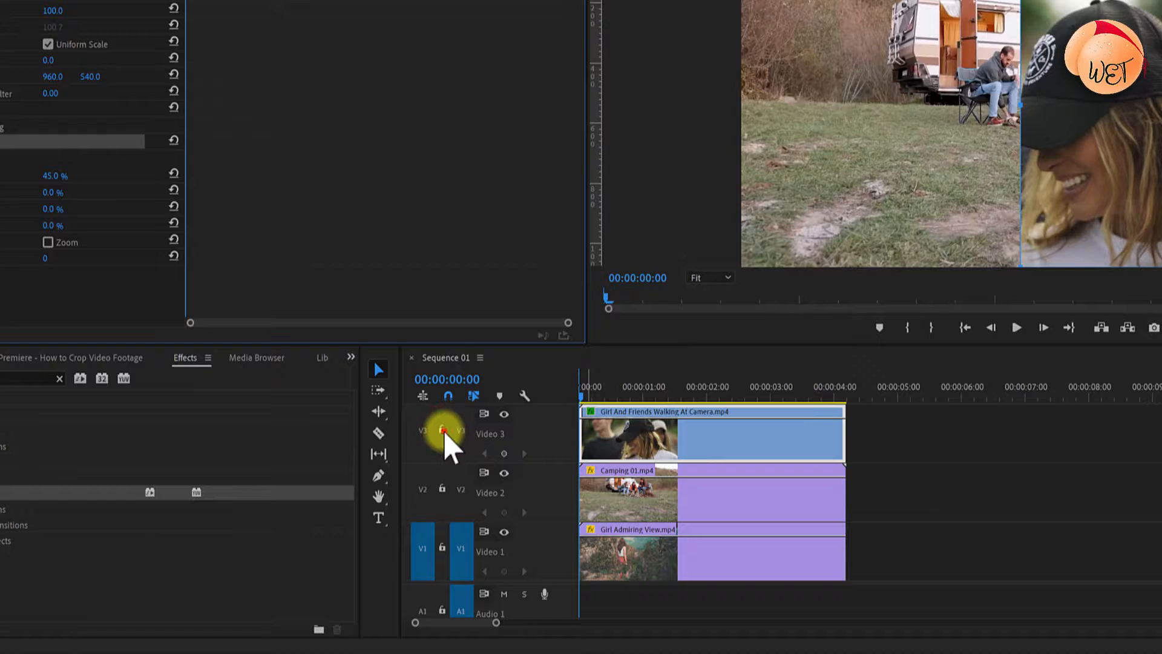
click(443, 430)
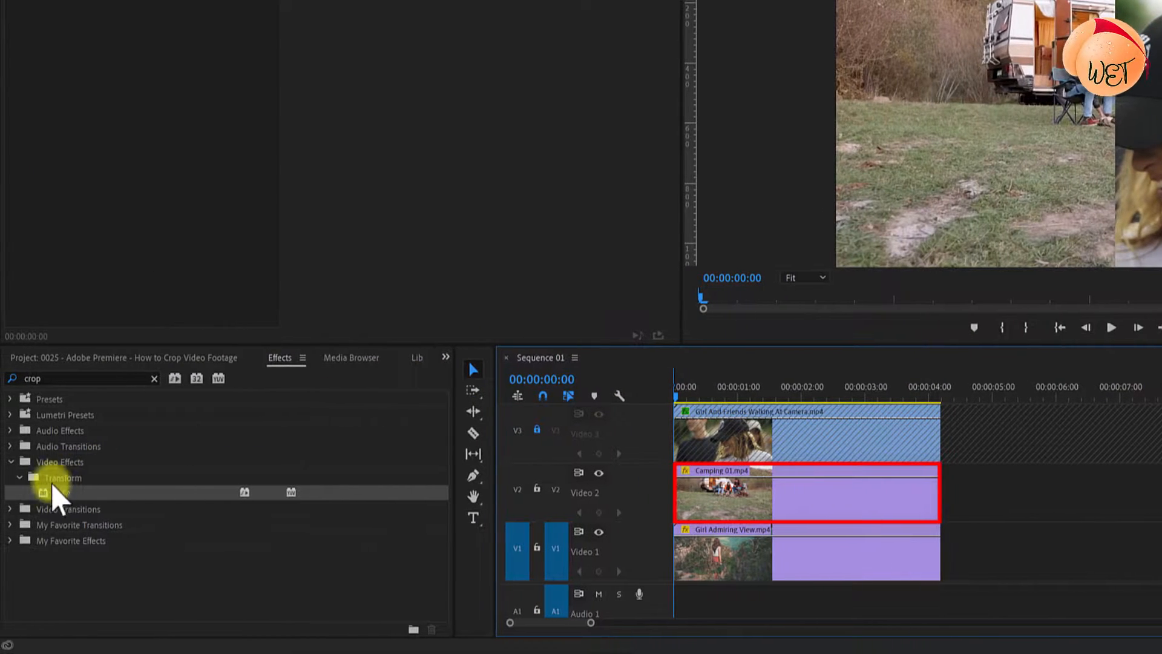
Apply the Crop effect to Camping 01.mp4 and set the clip's position to 1120, 820 and its scale to 76.
drag(52, 498, 746, 498)
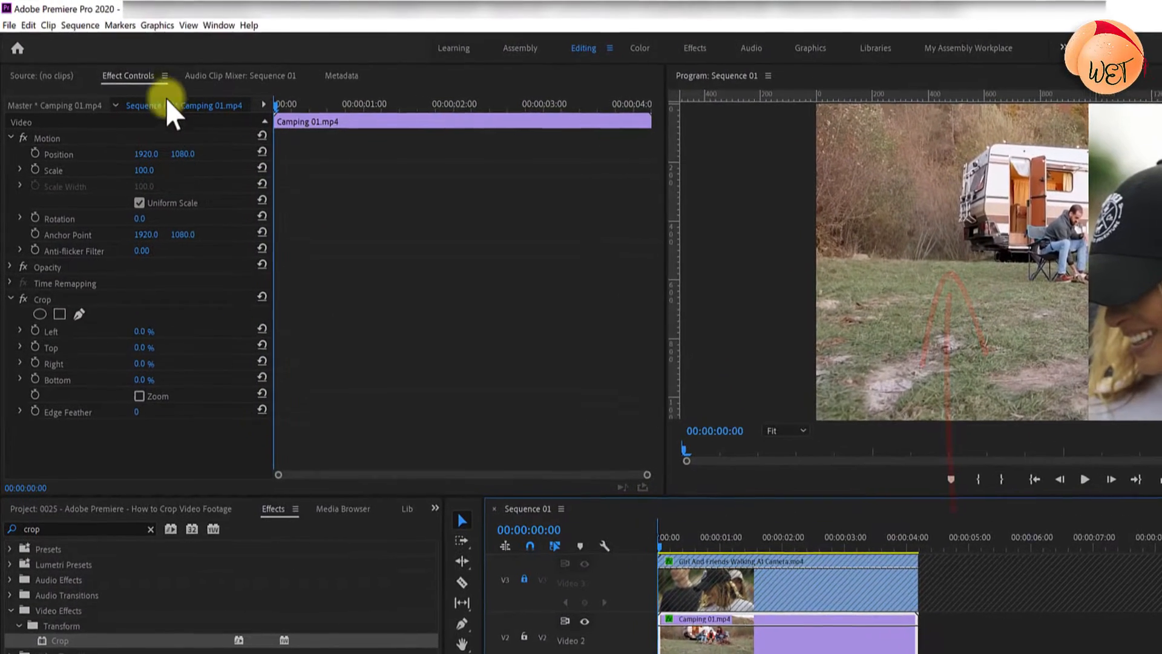
click(128, 70)
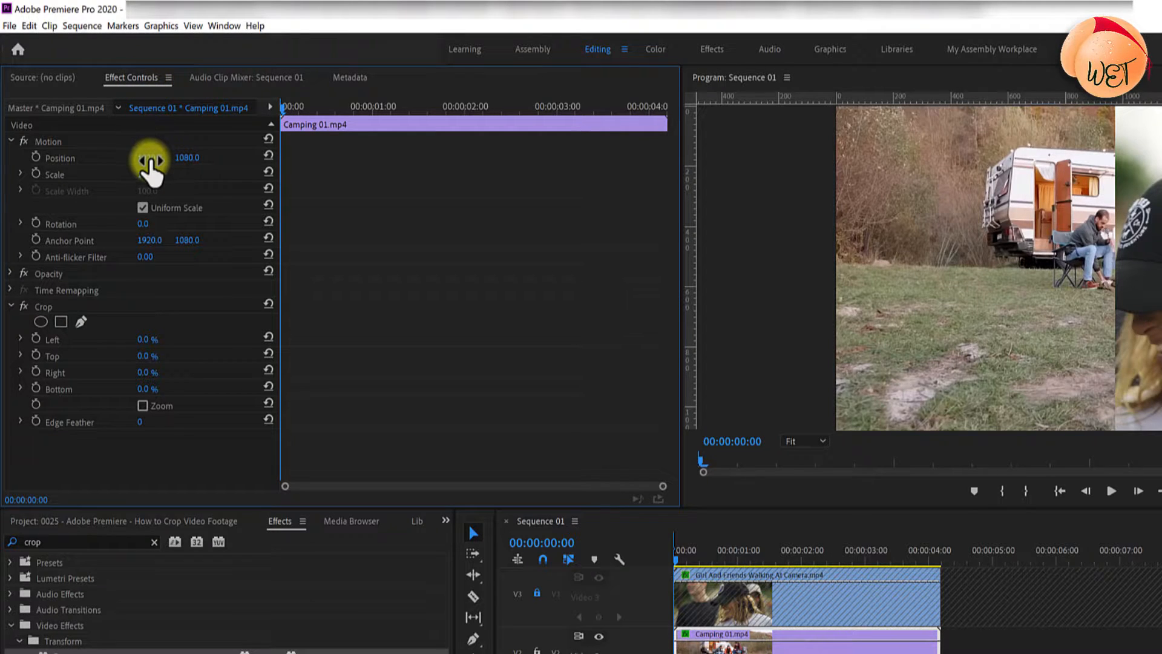
text(1120)
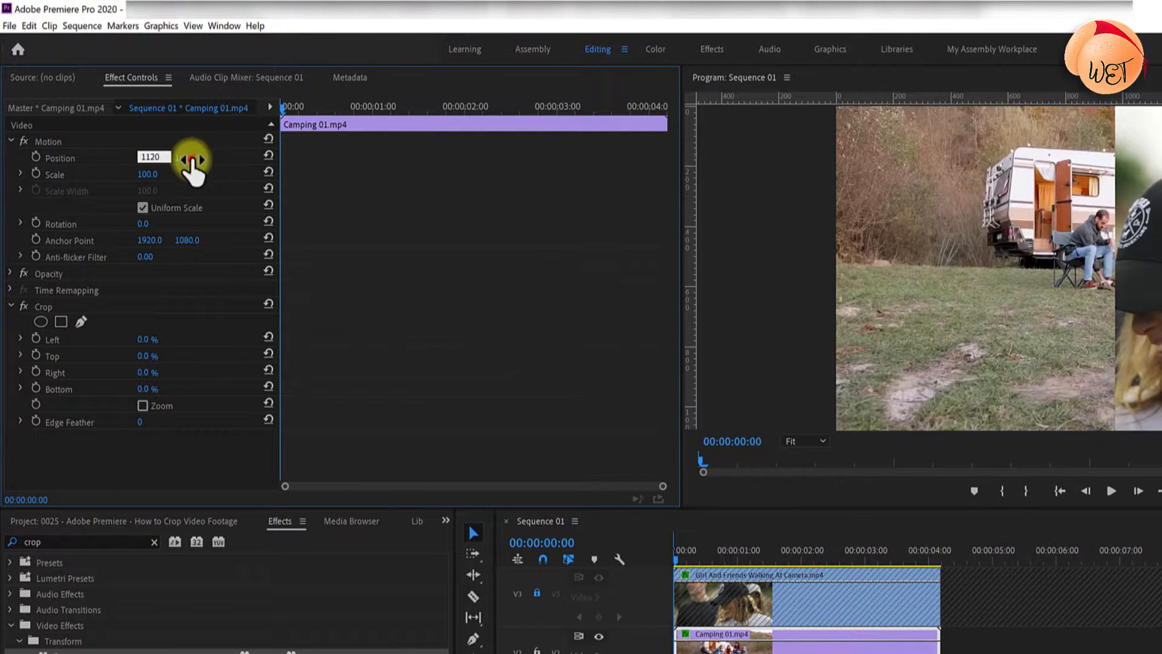
click(191, 157)
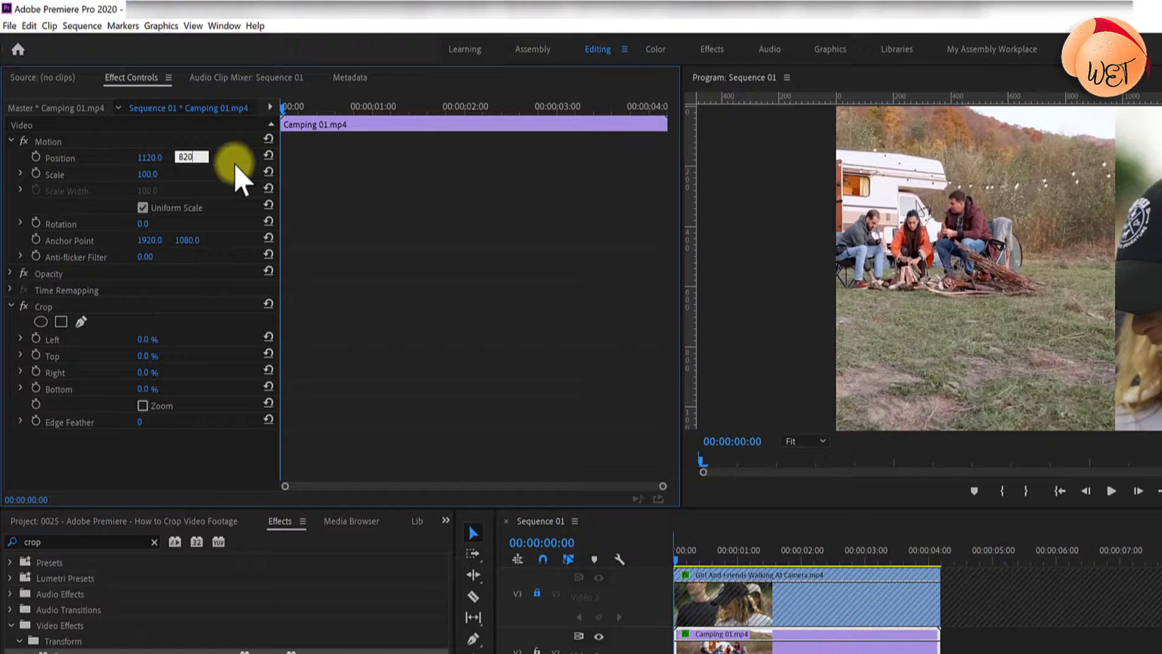
key(Return)
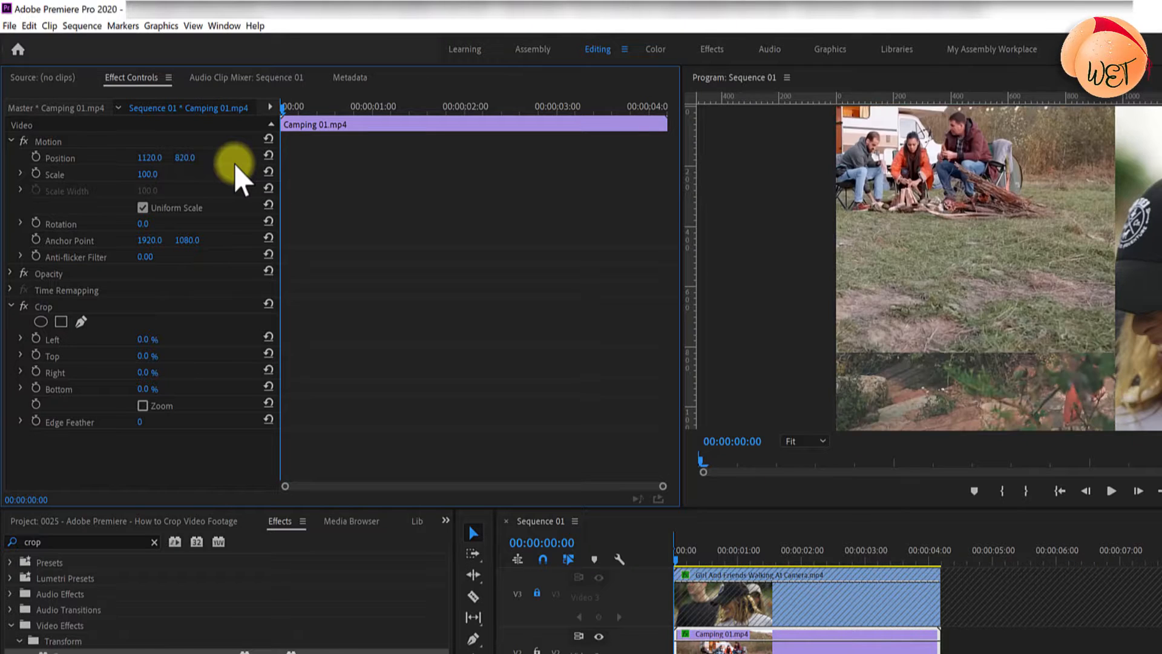
click(148, 173)
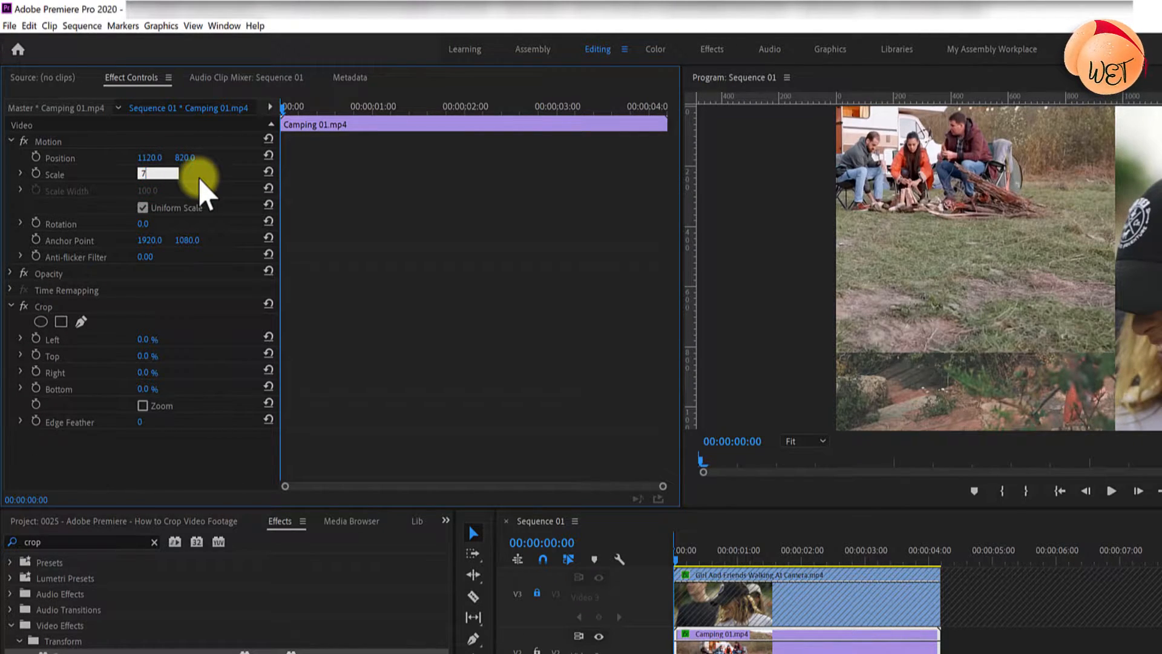
key(Return)
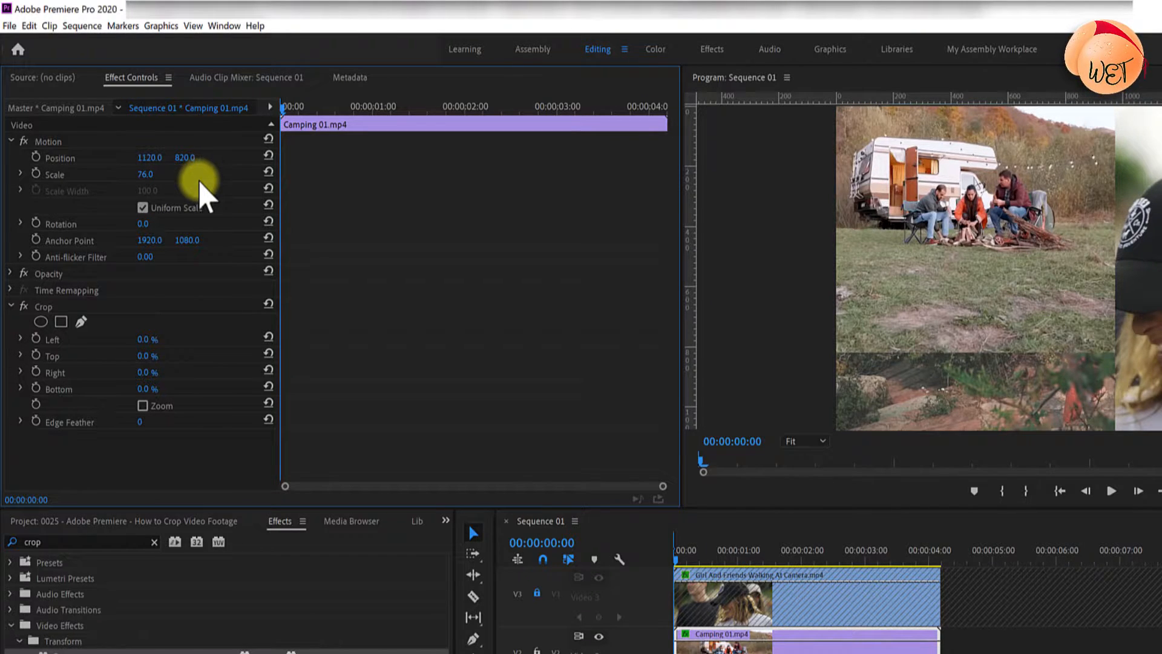
Crop 33% off the bottom of Camping 01.mp4 and lock the Video 2 track.
click(152, 306)
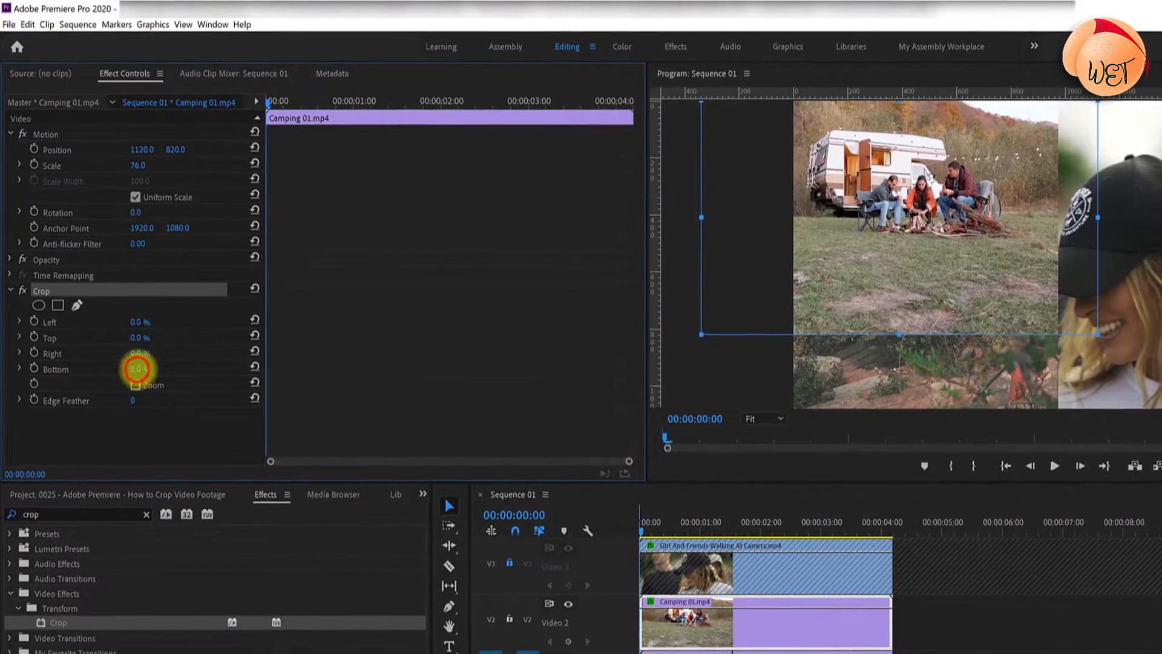
mouse_move(164, 368)
mouse_down()
mouse_move(248, 365)
mouse_move(207, 361)
mouse_move(229, 360)
mouse_up()
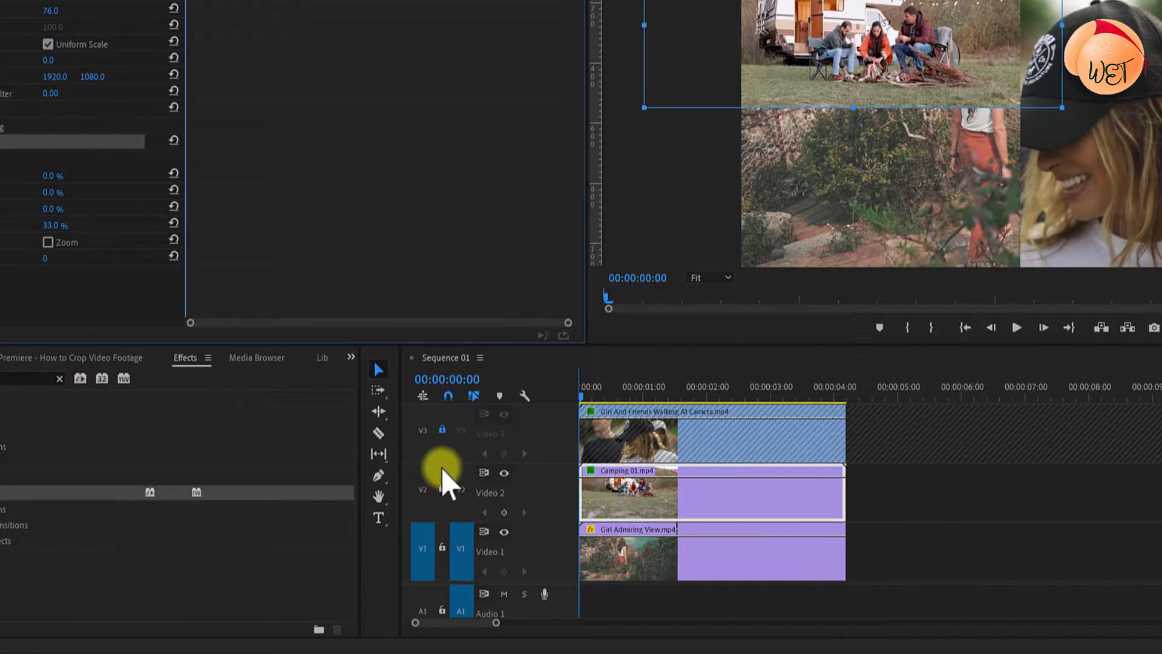
click(442, 490)
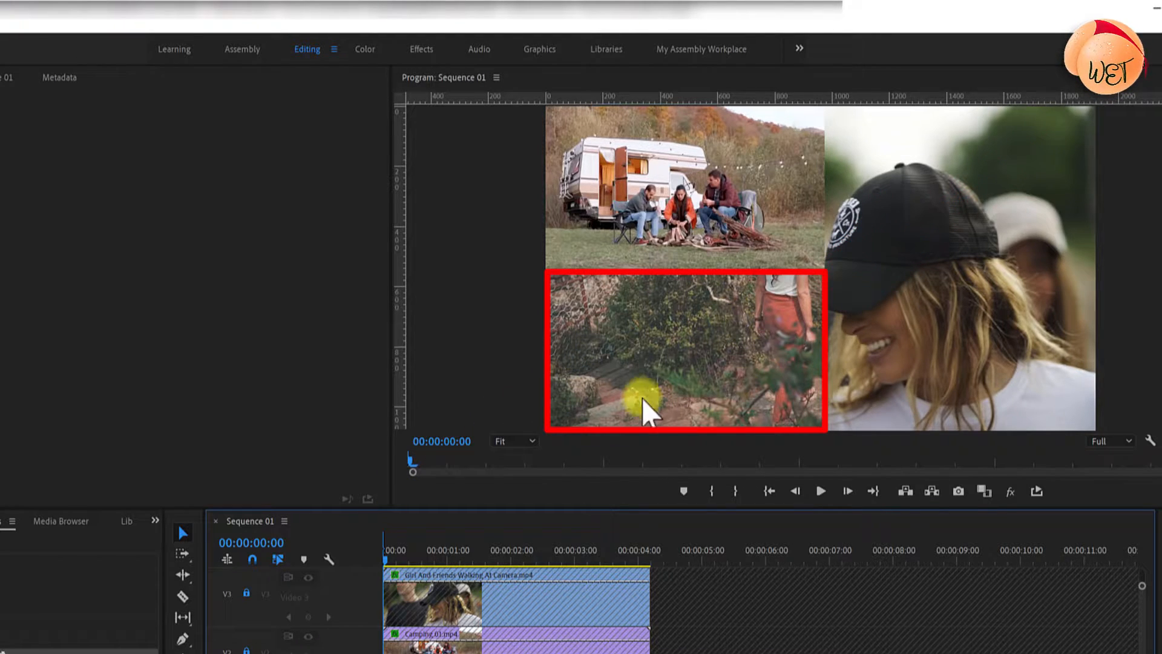
Snap the anchor point of Girl Admiring View.mp4 to its lower-left corner and scale the clip down to about 76.7.
click(730, 378)
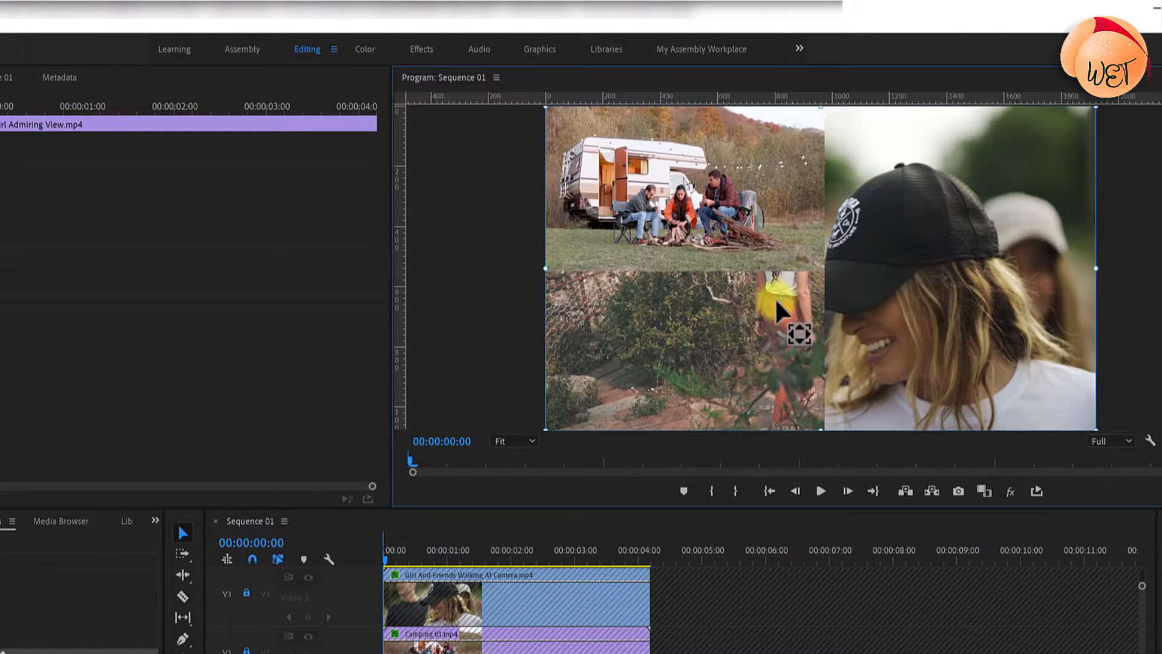
key(ctrl)
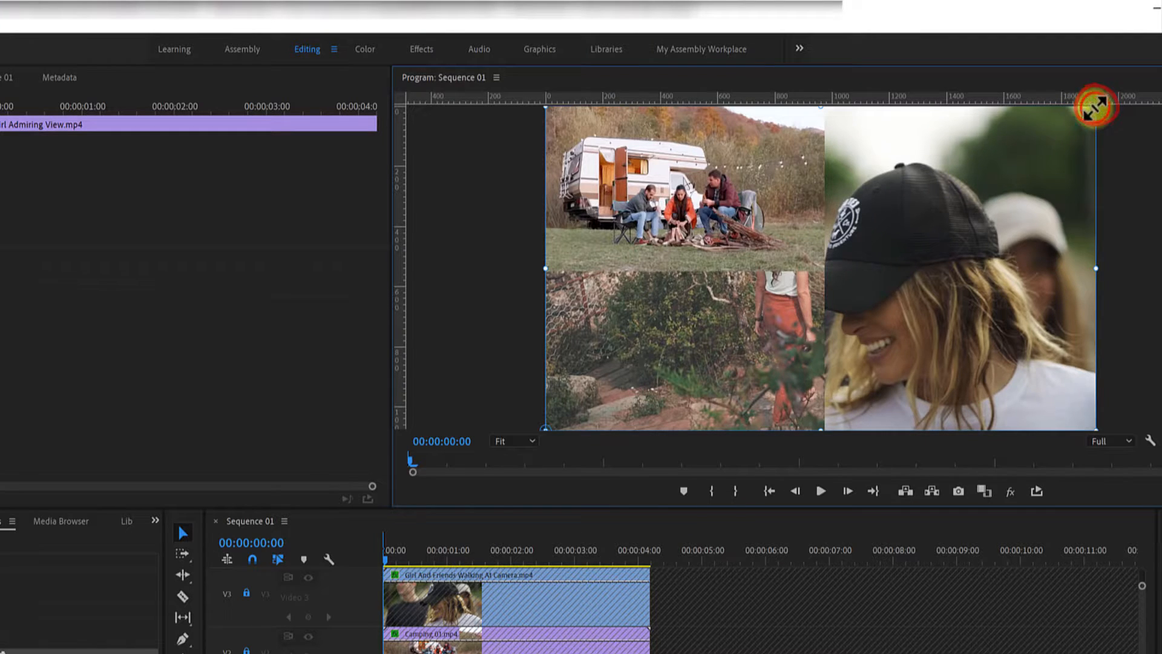
drag(1096, 106, 882, 267)
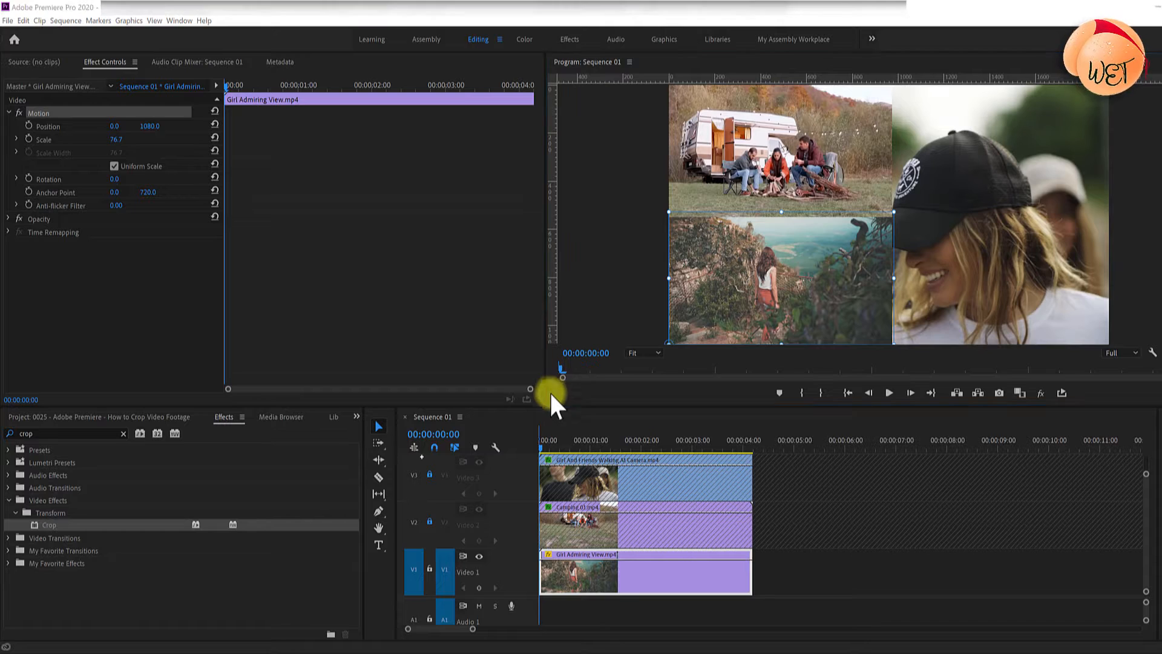
Collapse the Video 3, Video 2 and Video 1 tracks in the timeline.
double_click(519, 477)
double_click(519, 522)
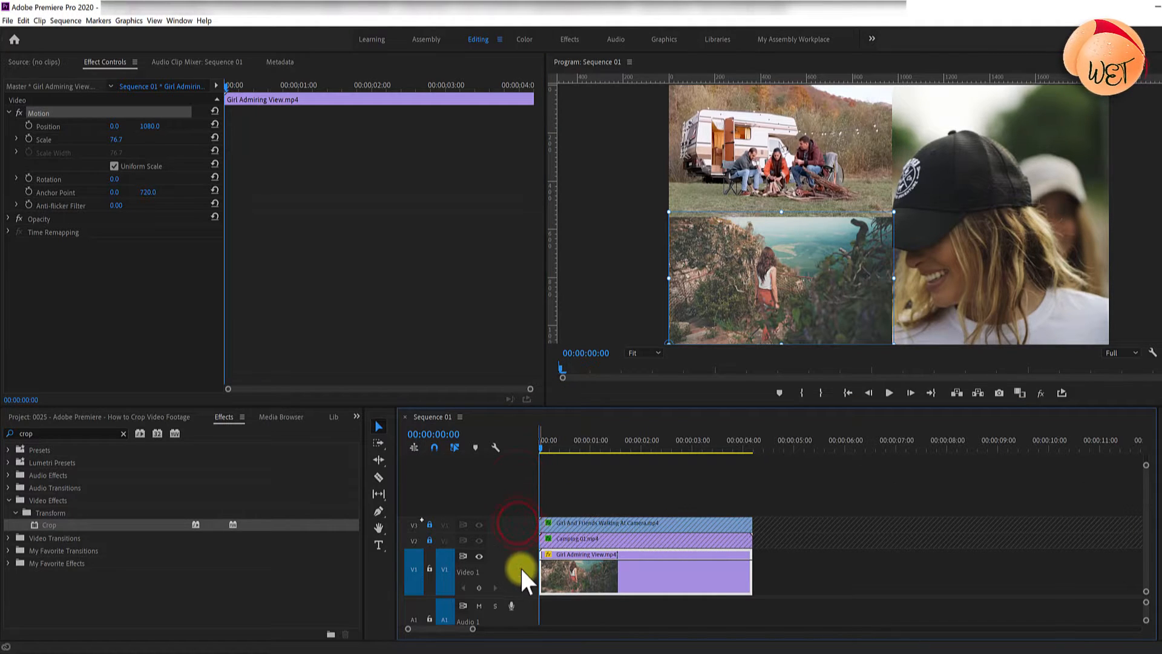
double_click(521, 570)
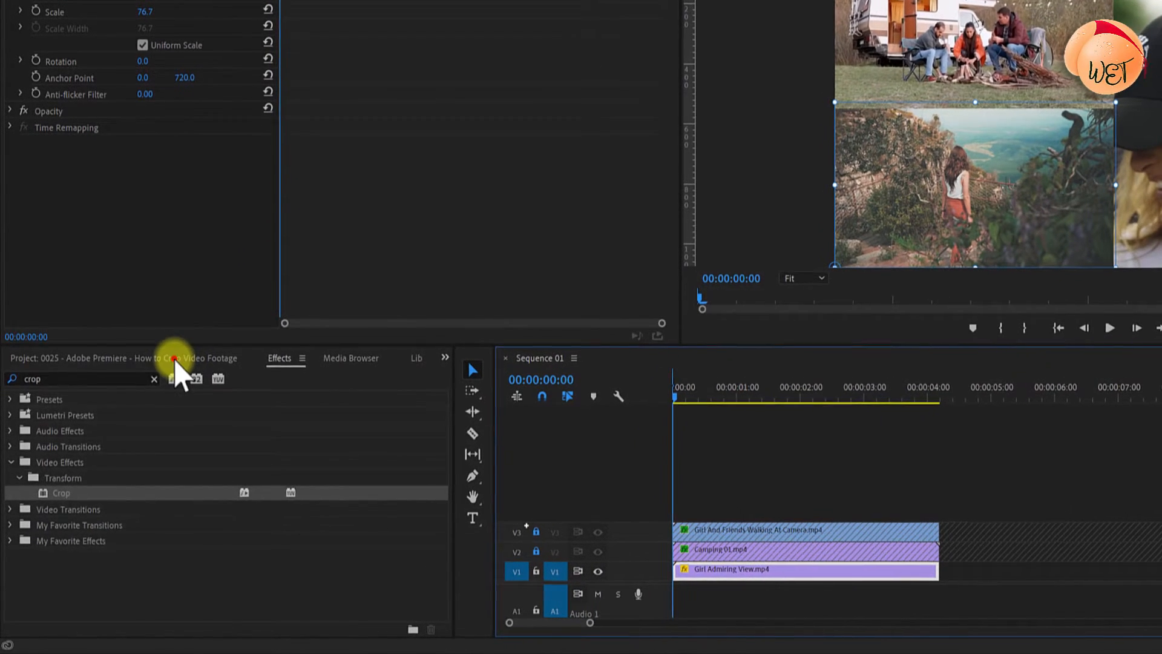
Create a black 1920 × 1080 color matte at 25 fps named Black Line.
click(175, 358)
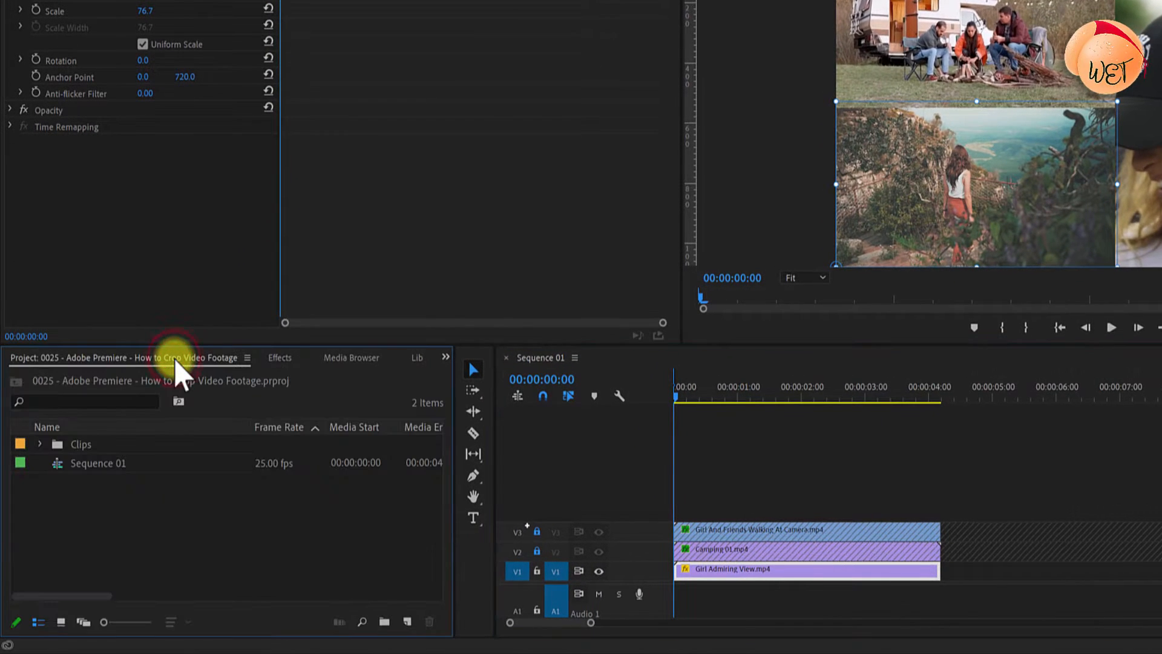
click(412, 624)
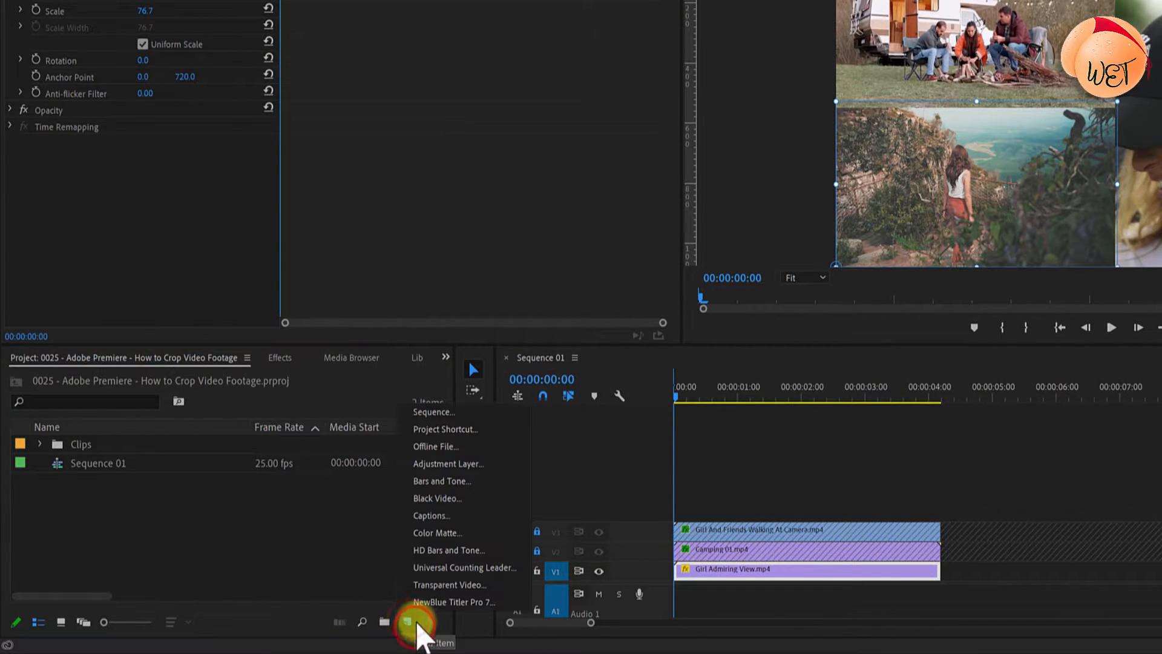
click(478, 533)
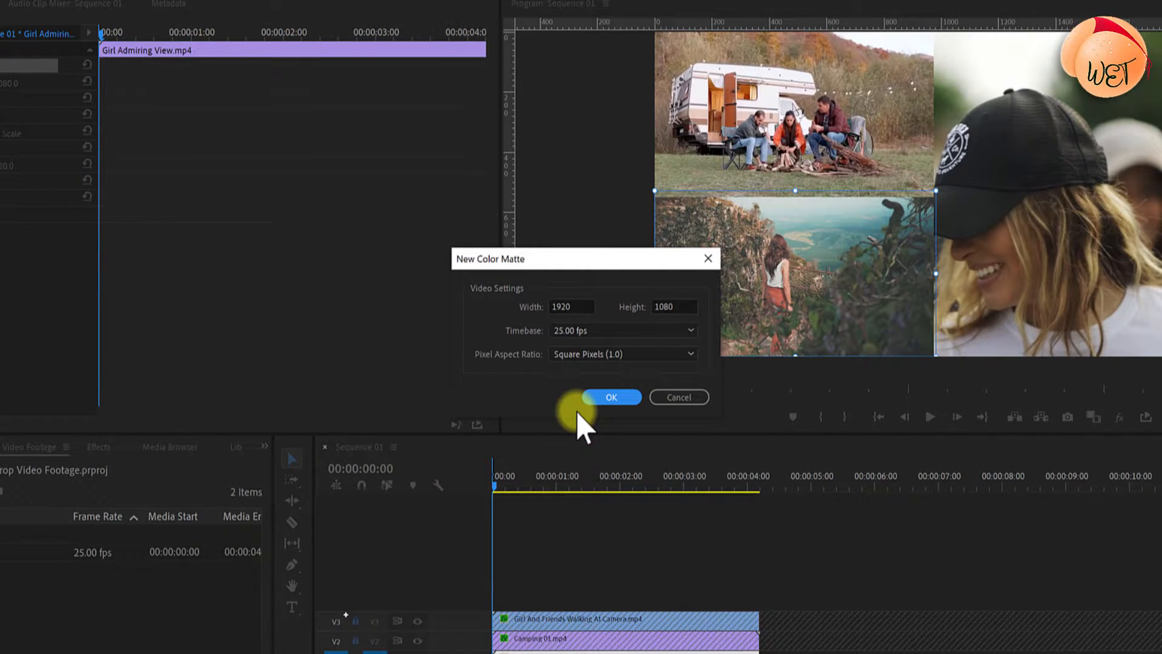
click(611, 397)
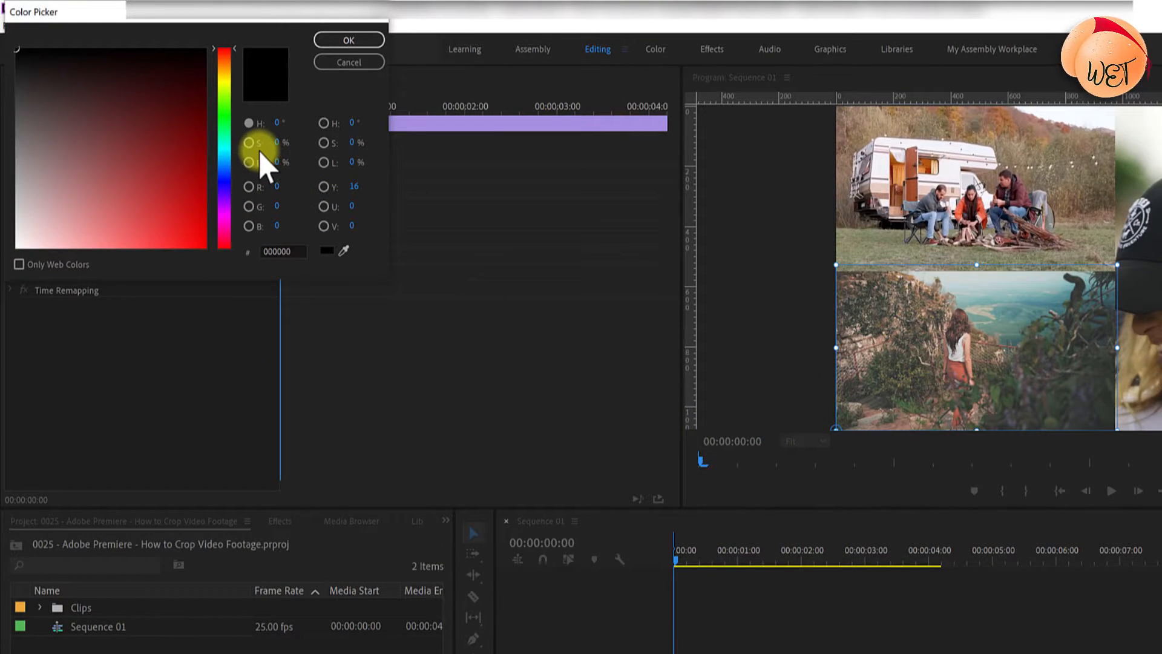
click(349, 40)
text(Black Line)
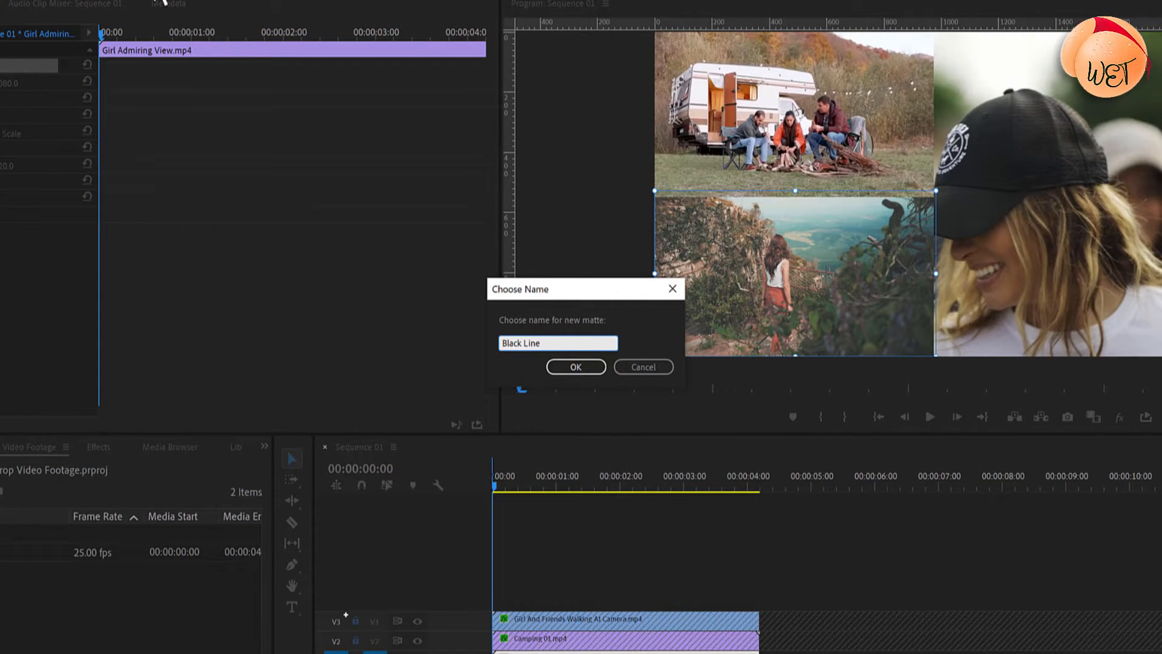
click(590, 370)
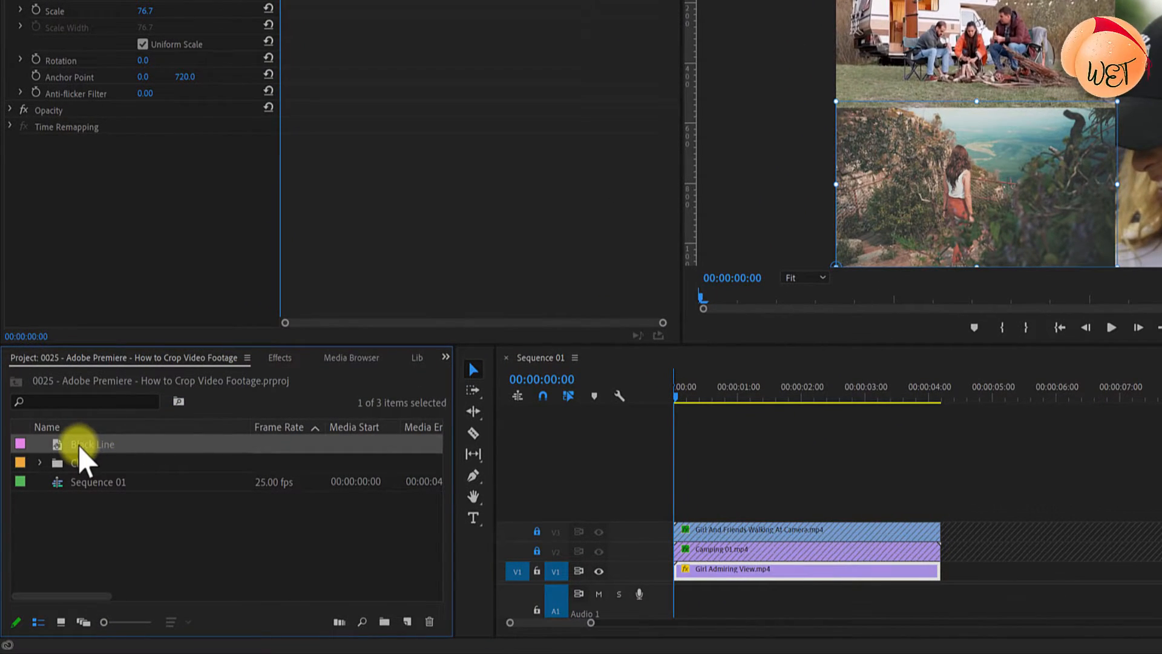
Add two empty video tracks above Video 3 in the sequence.
drag(81, 447, 666, 530)
key(ctrl+z)
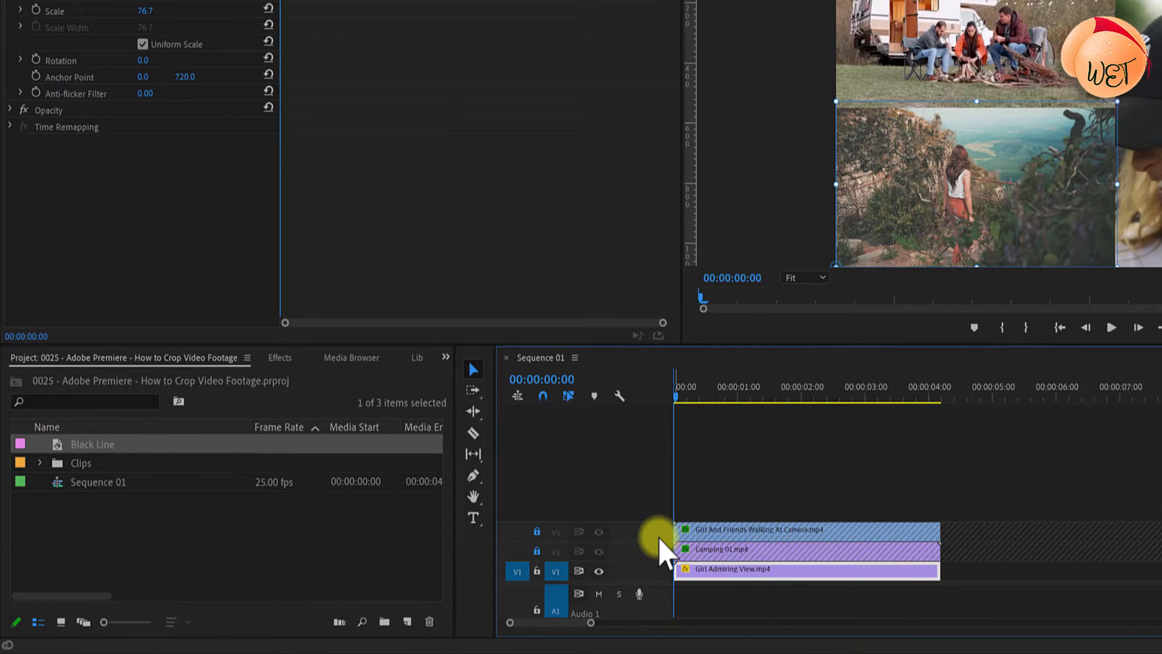
right_click(659, 538)
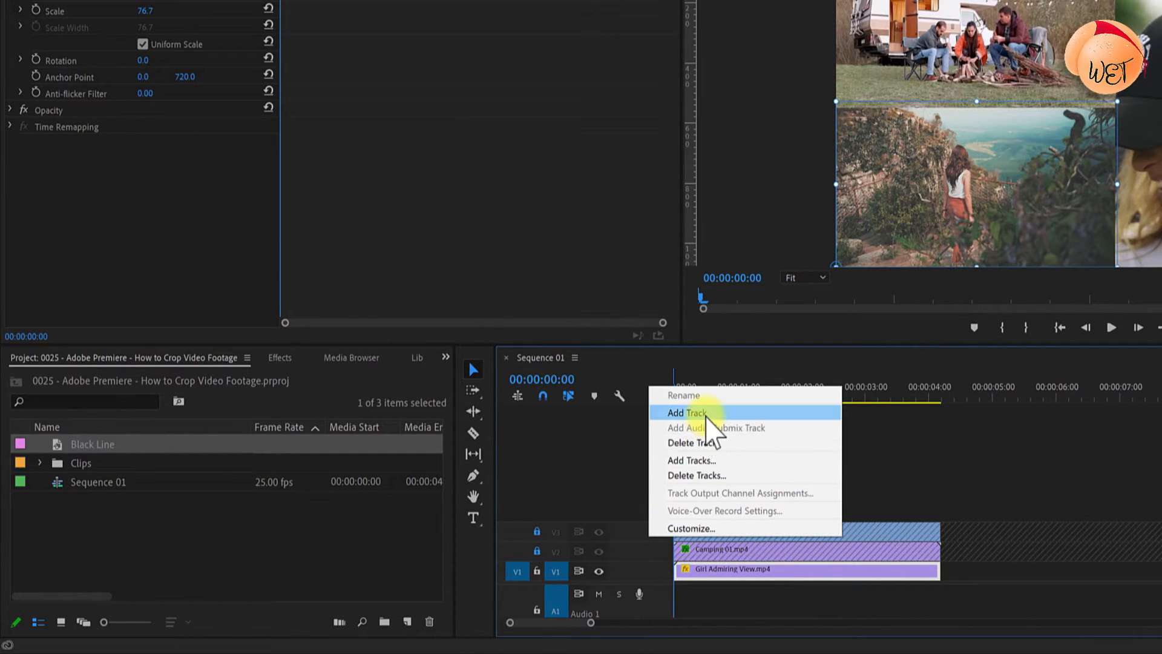
click(705, 414)
right_click(641, 513)
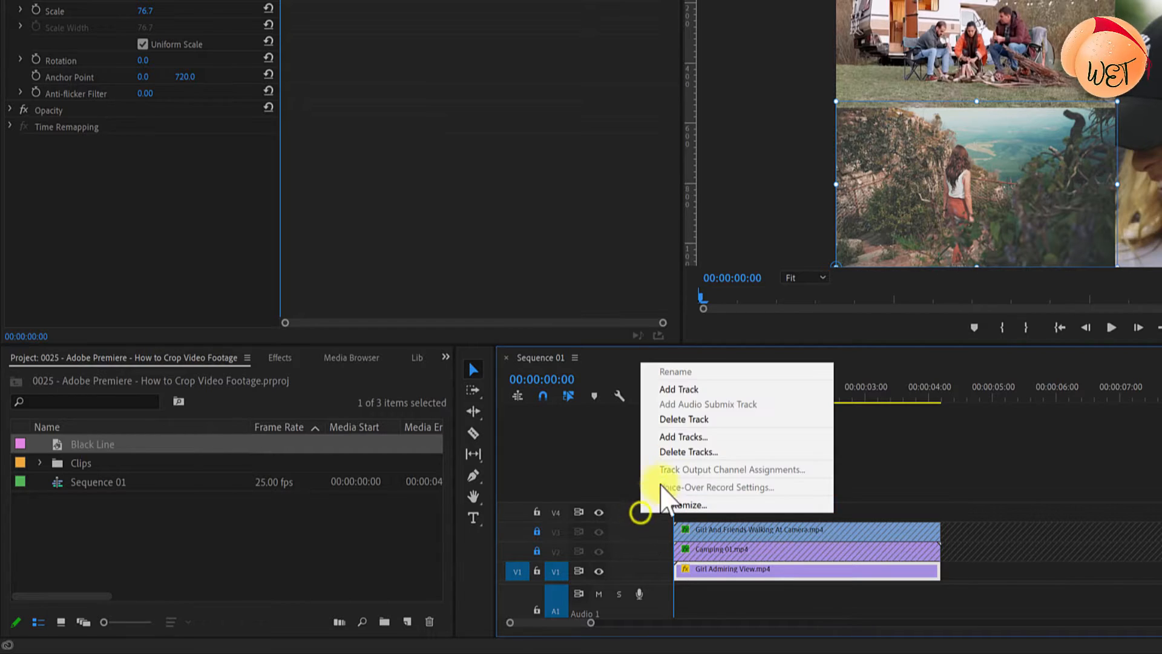
click(703, 390)
Place the Black Line matte at the start of track V4 and trim its end to match the clips below.
drag(82, 449, 675, 519)
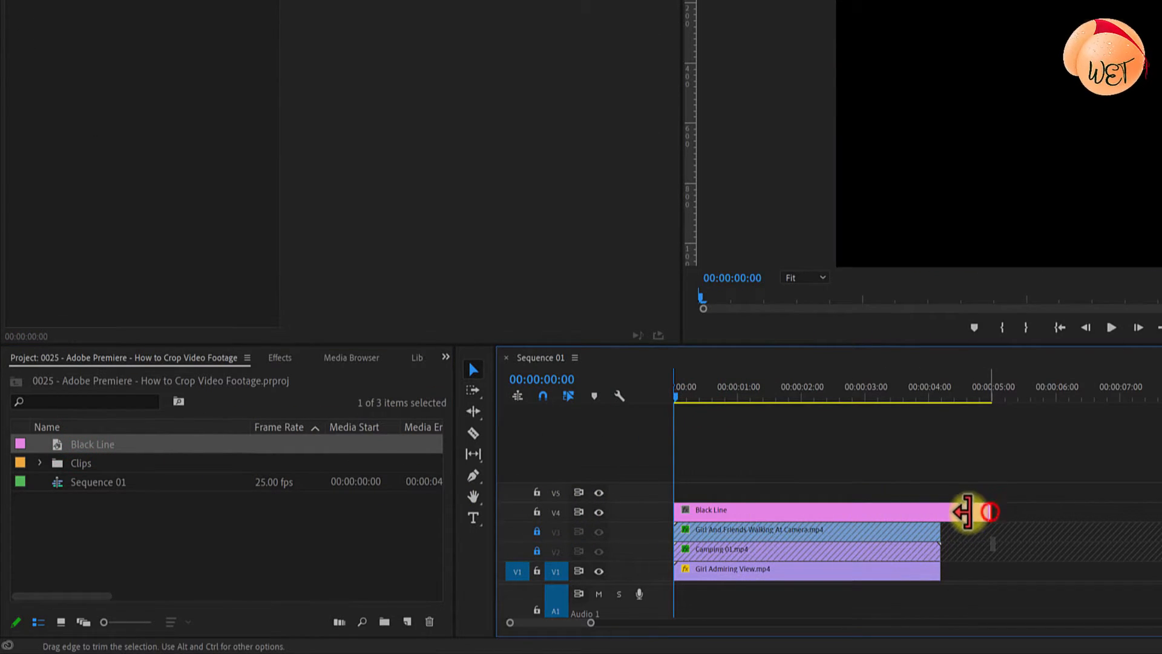
drag(988, 511, 939, 514)
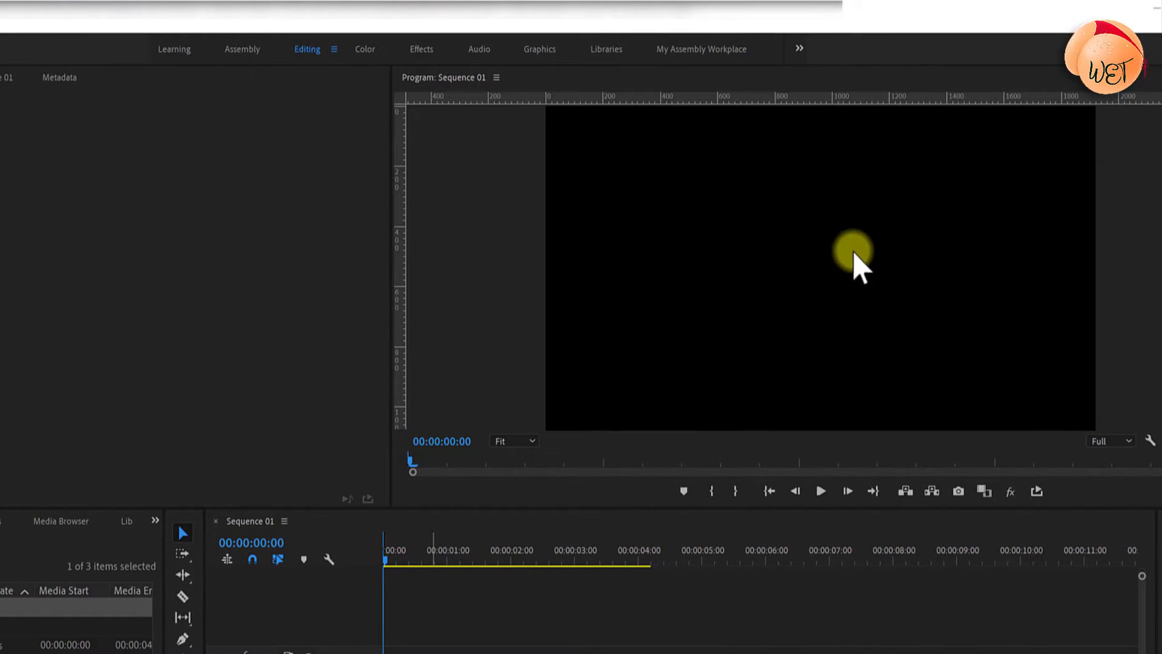
Turn off Uniform Scale for Black Line, set its scale width to 0.8, and move it onto the vertical seam between the clips.
click(836, 315)
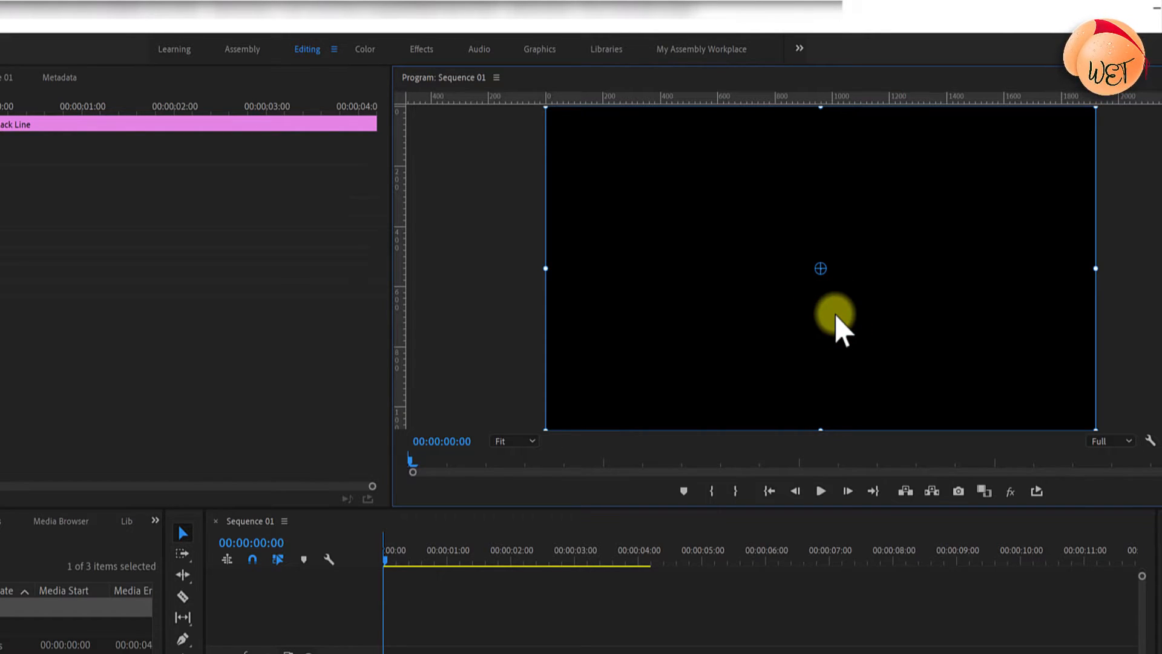
click(132, 79)
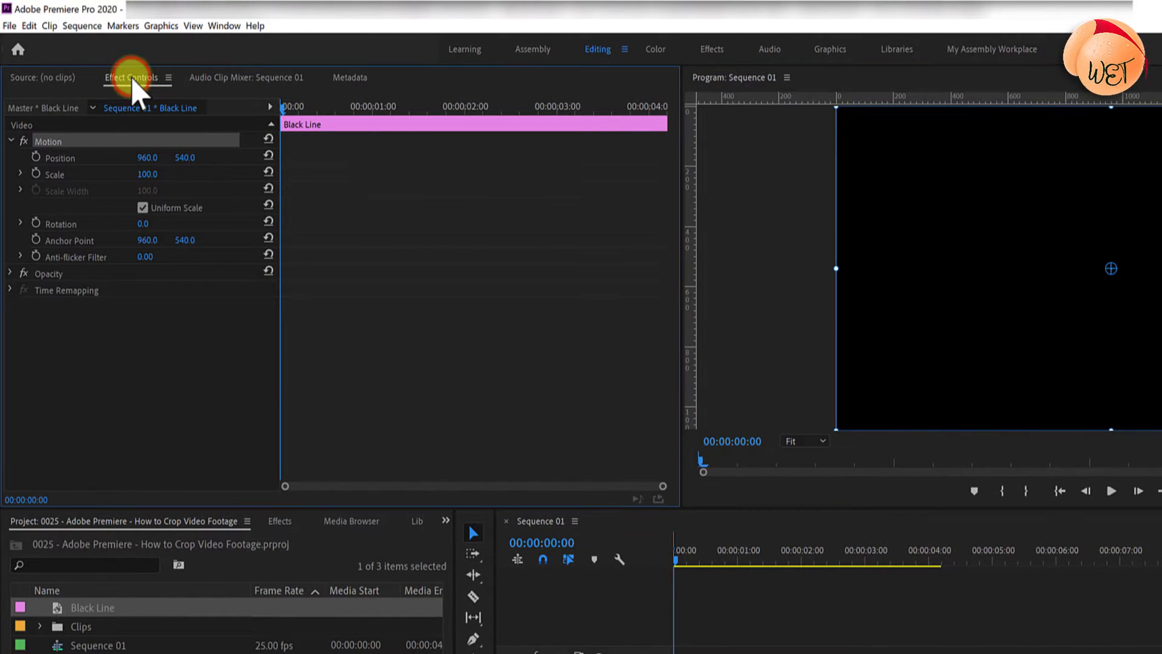
click(143, 208)
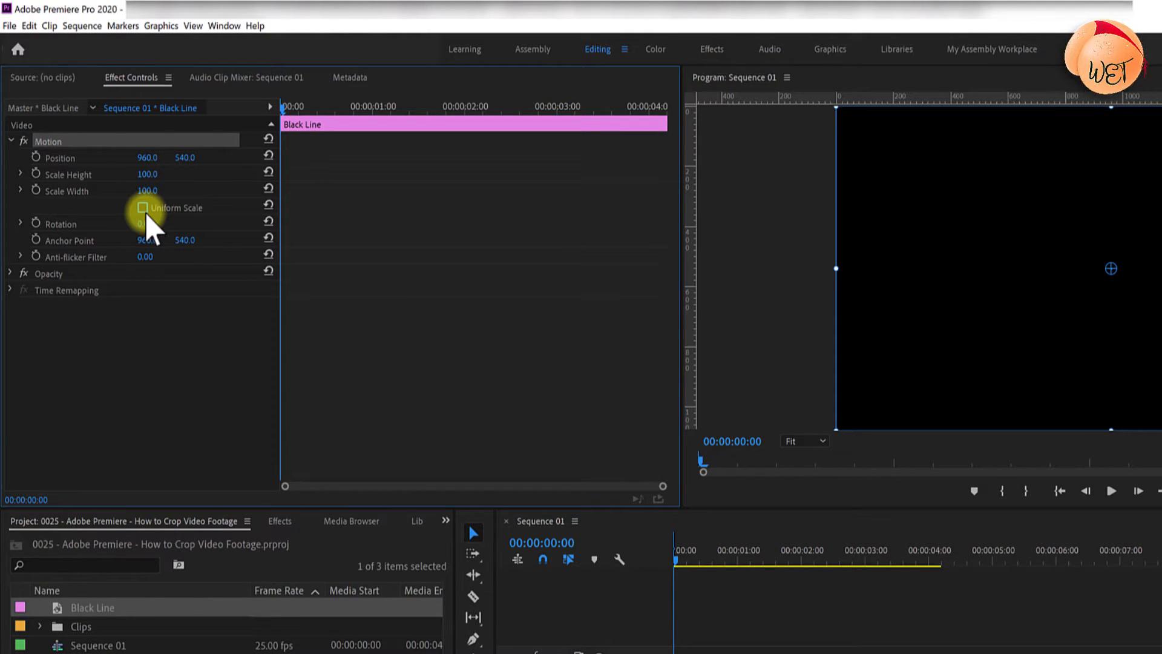
click(150, 192)
text(0.8)
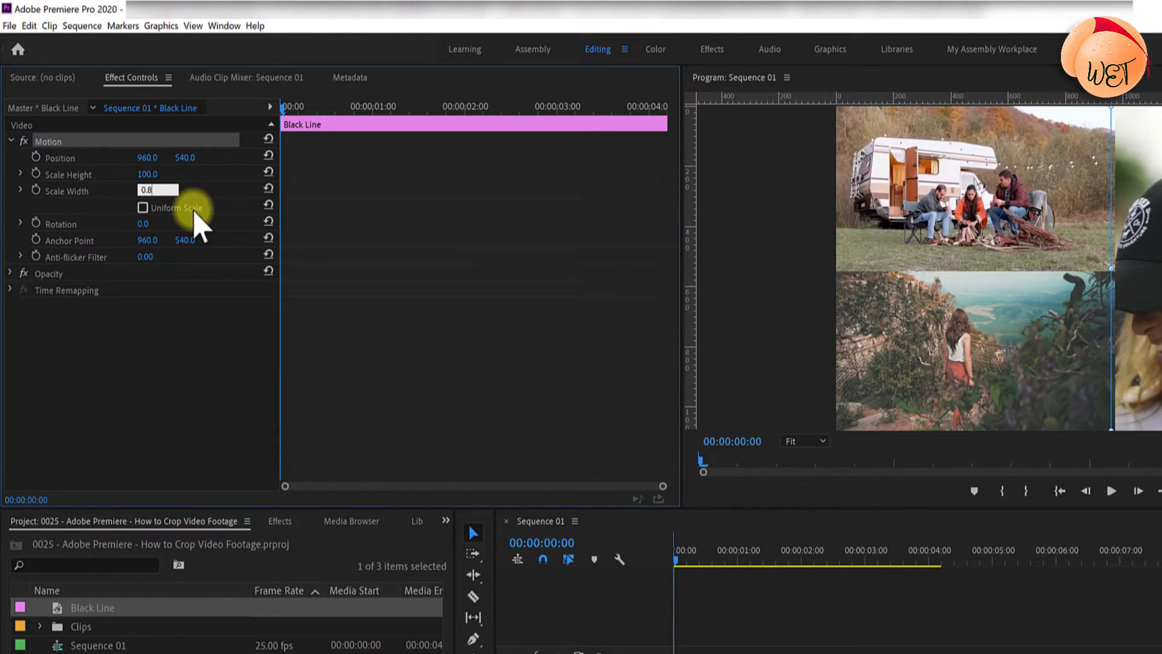
key(Return)
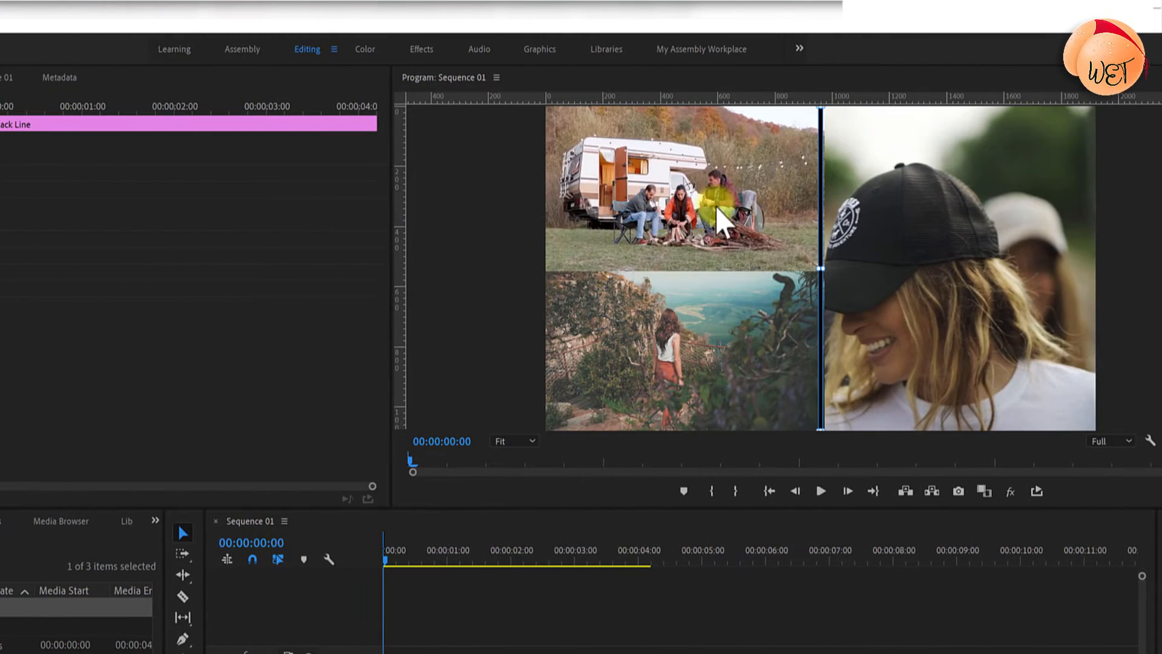
drag(820, 208, 824, 211)
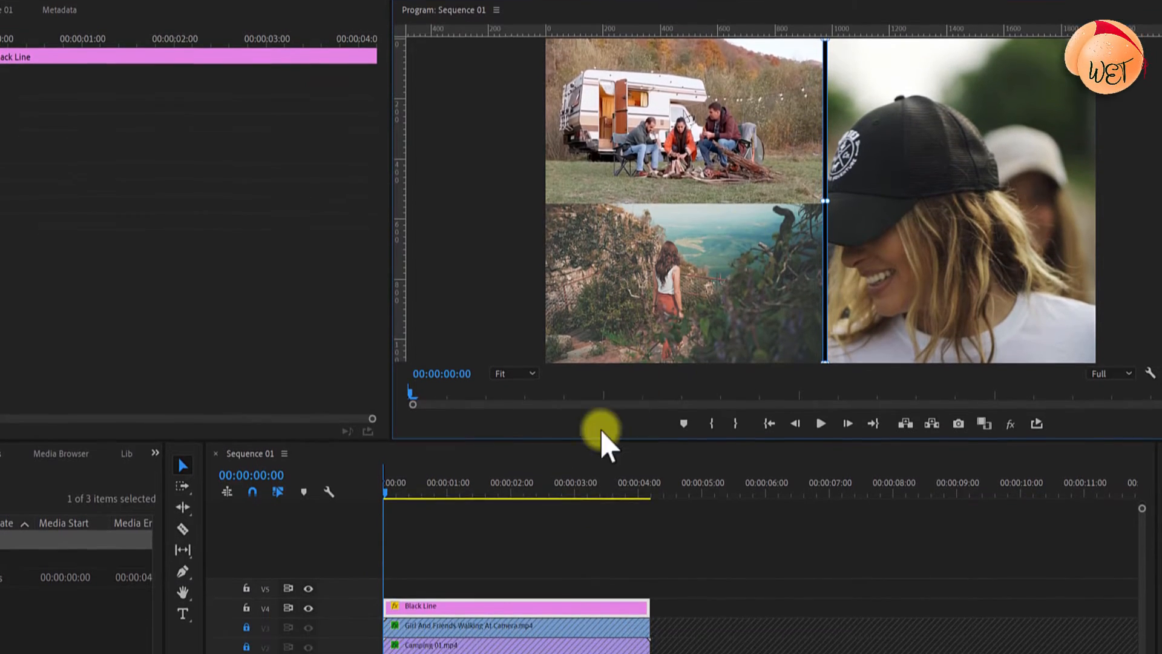
Duplicate the Black Line clip from track V4 onto V5 and set the rotation of the V4 line to 90°.
key(alt)
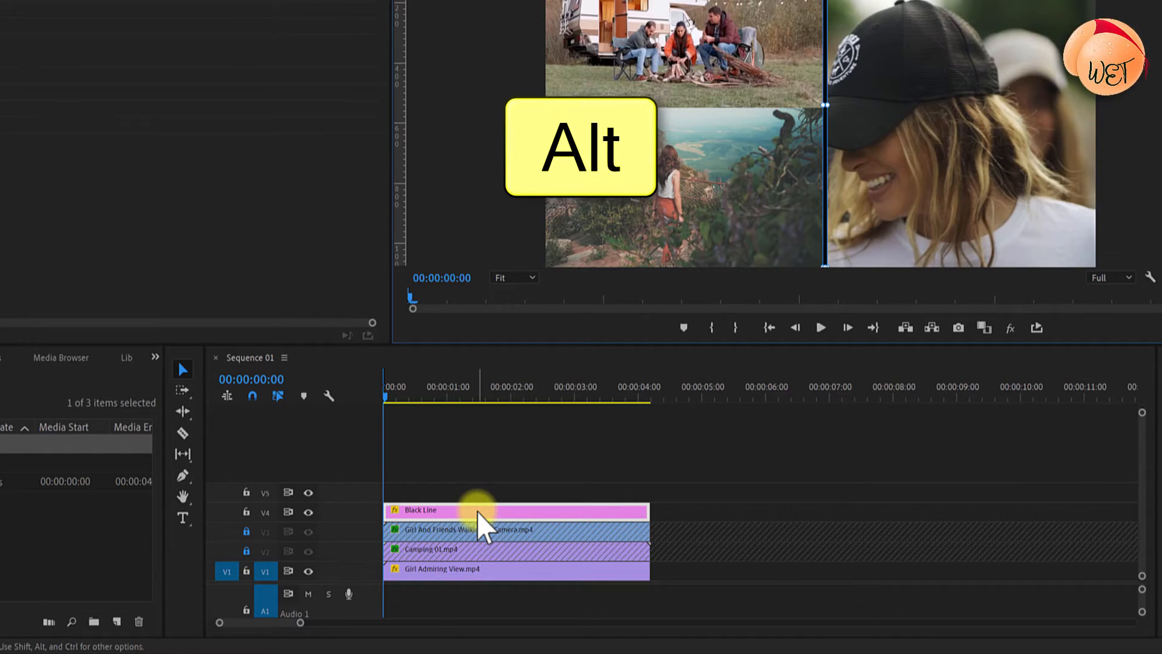
drag(478, 511, 482, 488)
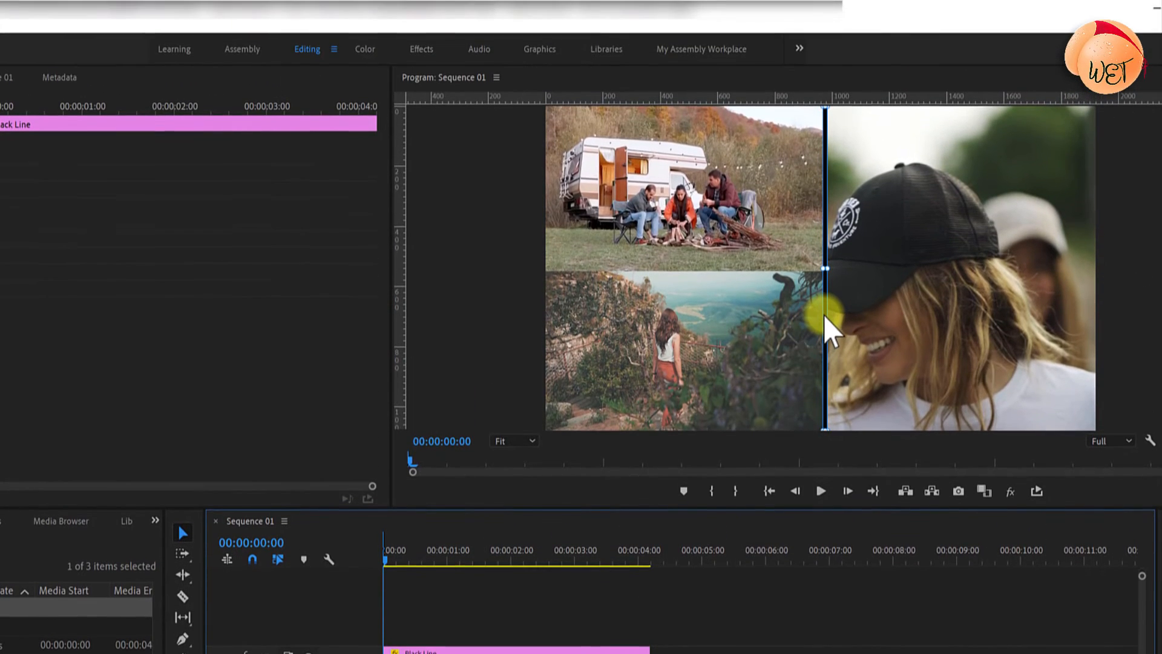
click(824, 314)
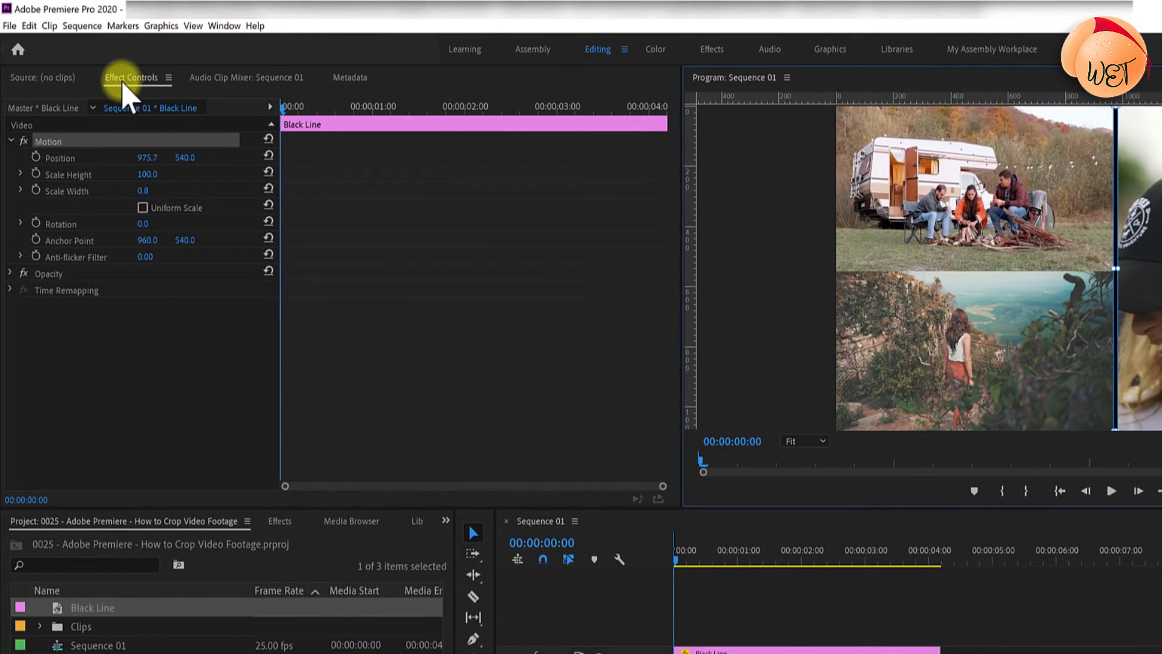
click(123, 84)
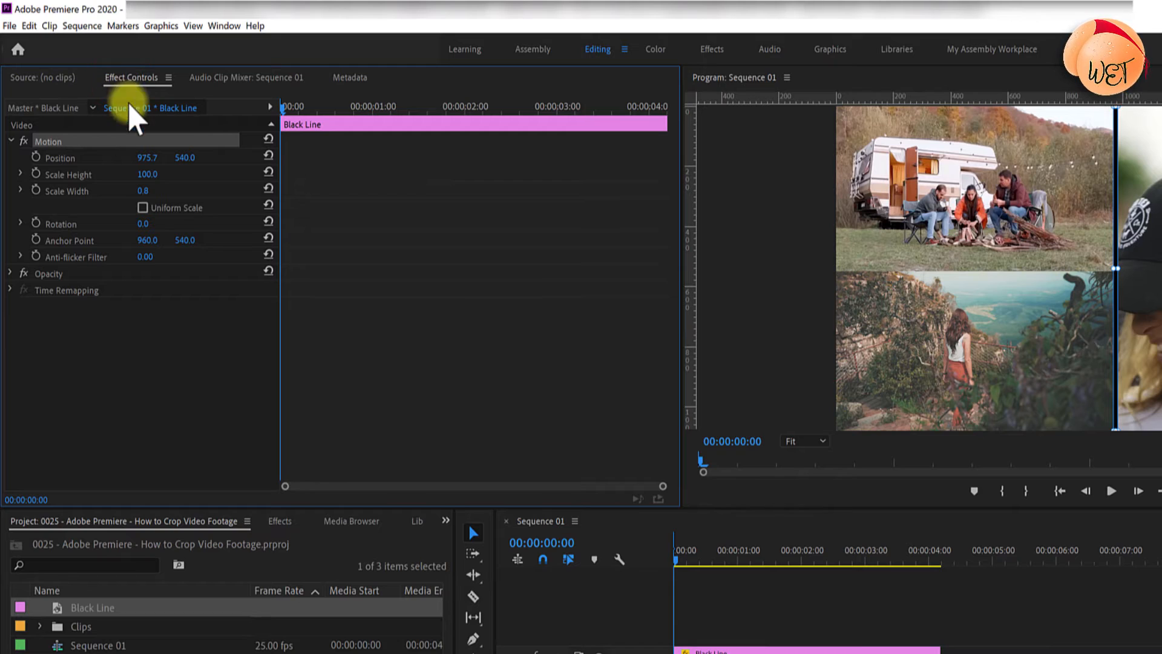
click(144, 223)
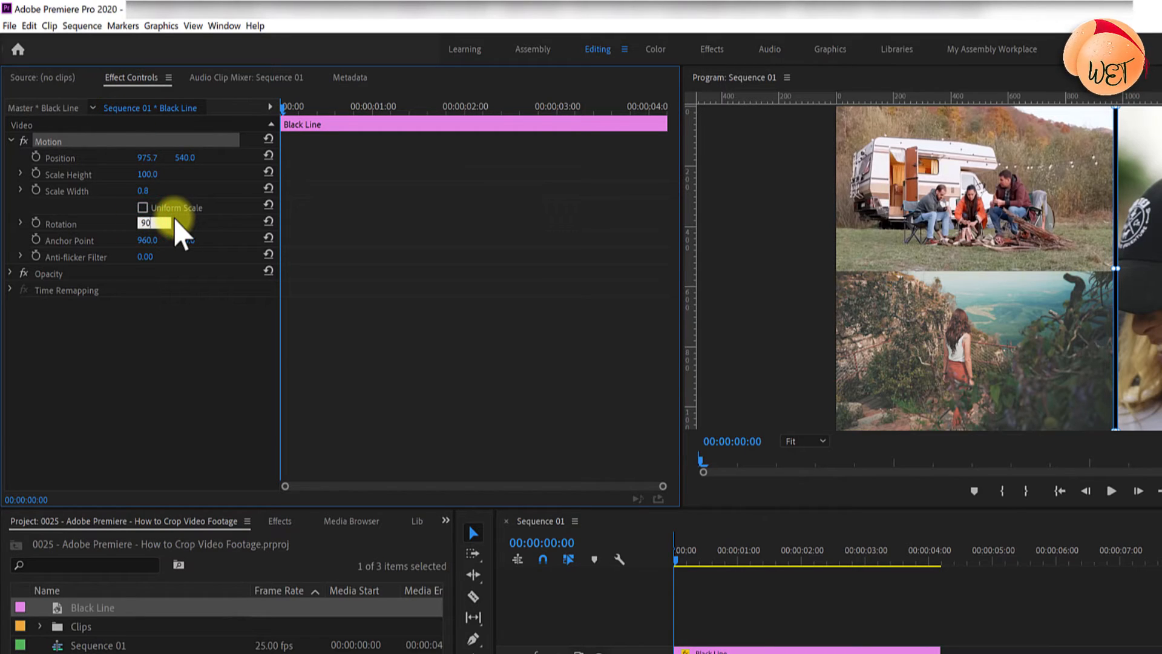
key(Return)
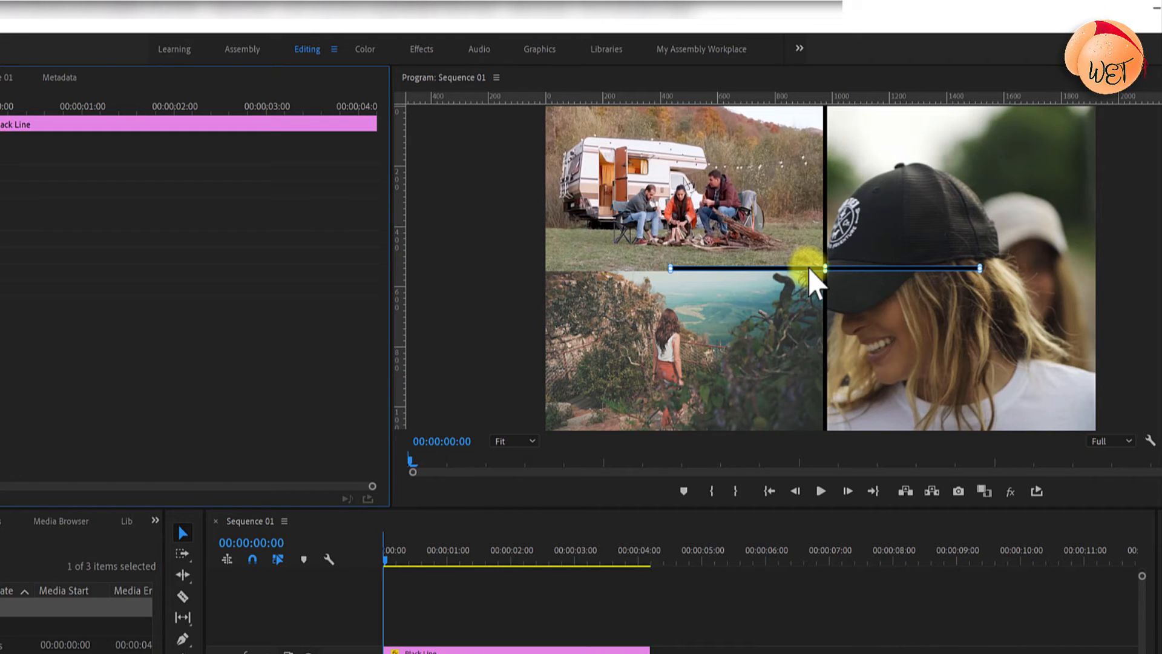
Move the rotated Black Line onto the horizontal seam between the camping and girl-admiring-view clips, and play the sequence from its start.
drag(808, 269, 700, 268)
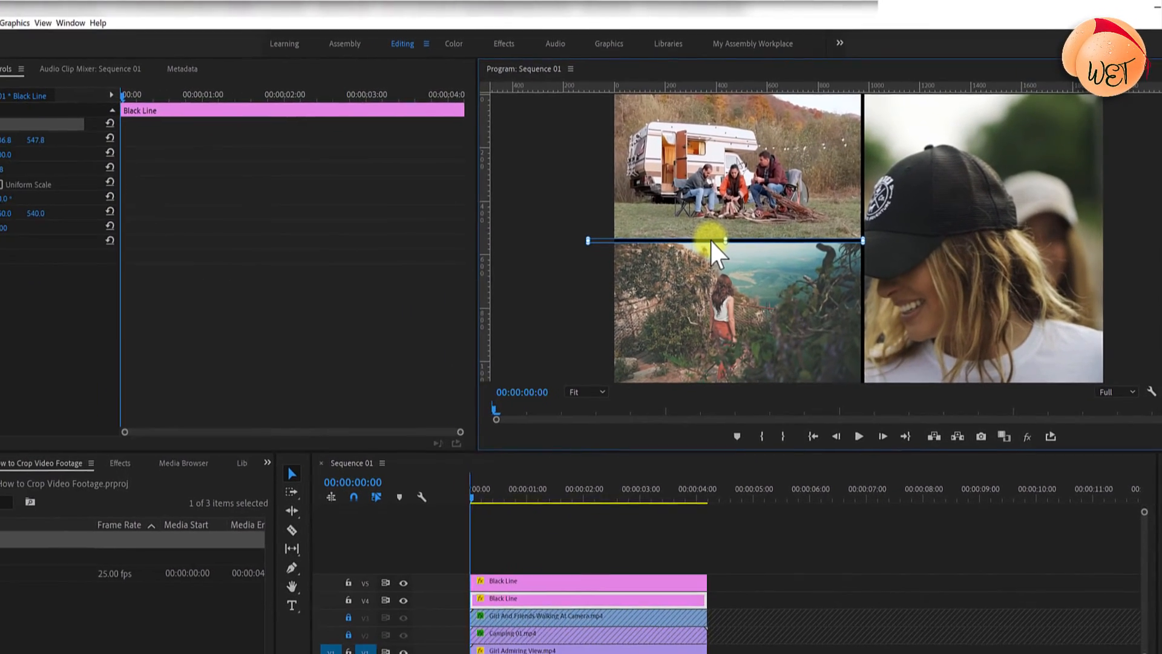
click(474, 493)
key(space)
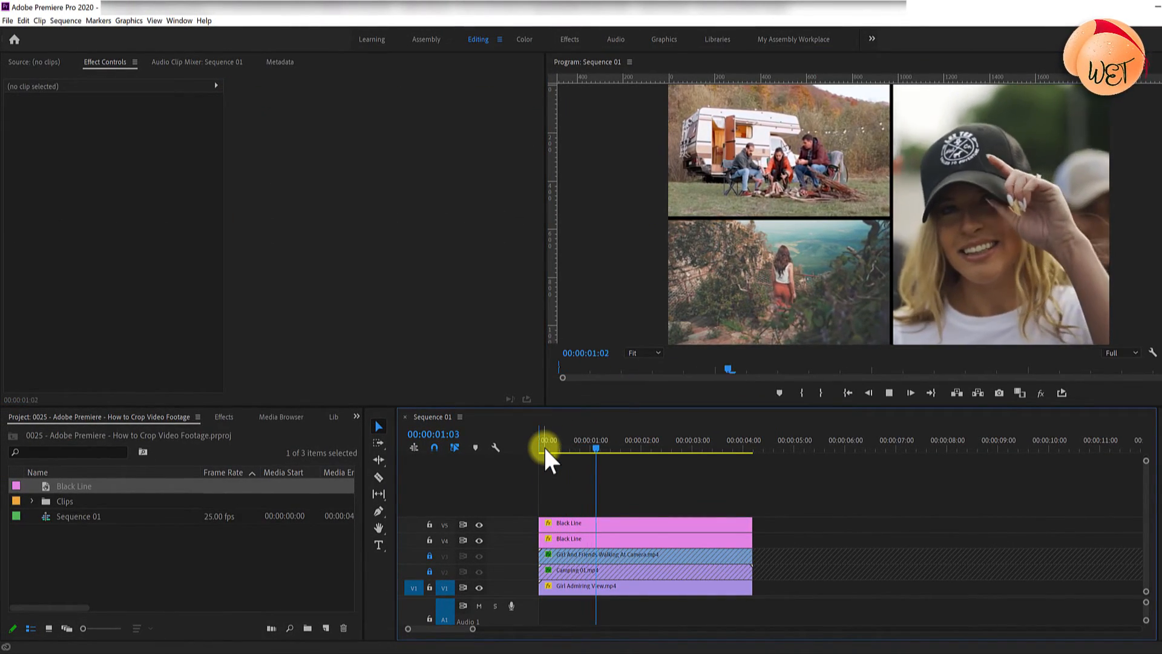